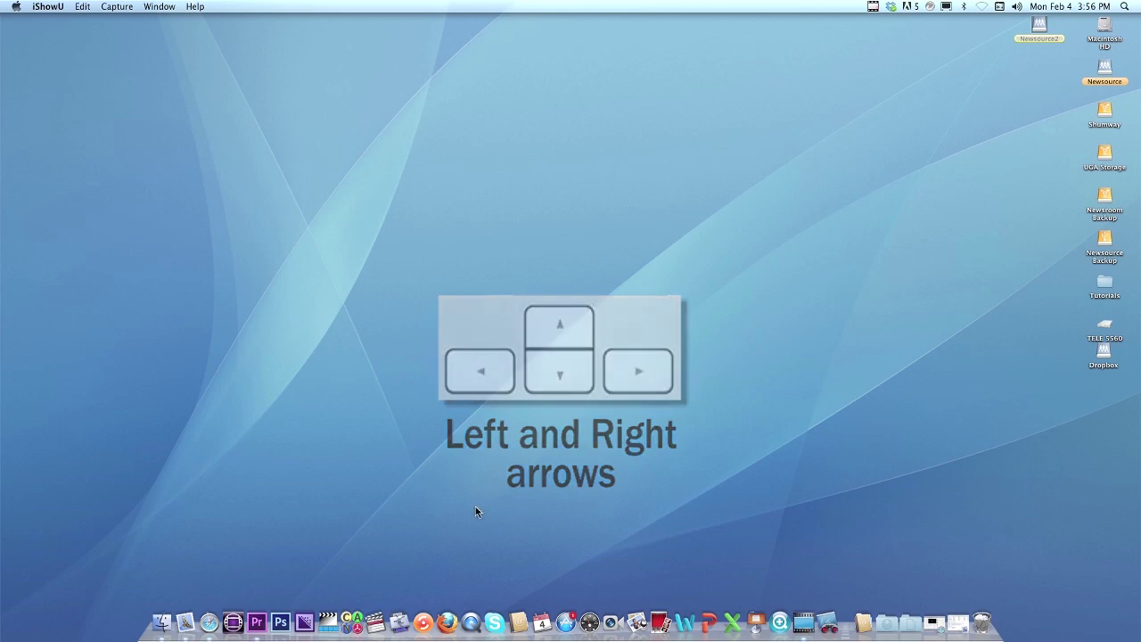
# - Switch to Premiere Pro, play across the cut from Pennies broll.mov to Pennies broll 08.mov, and return the playhead to 00;00;03;05
pyautogui.click(257, 623)
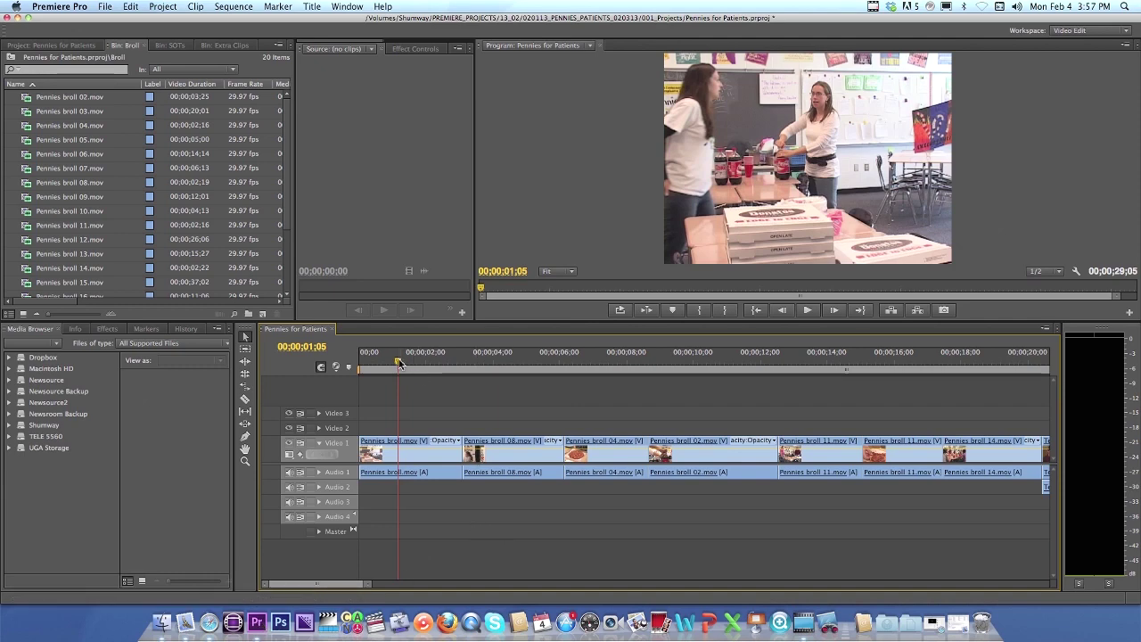
pyautogui.moveTo(398, 362); pyautogui.dragTo(464, 365)
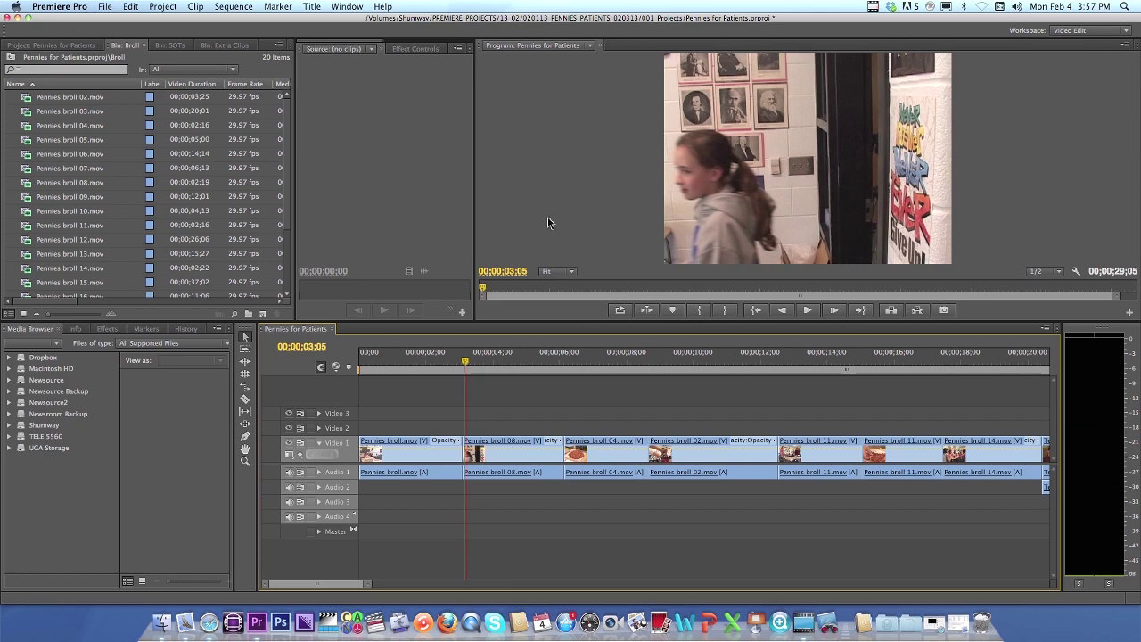
pyautogui.moveTo(464, 365); pyautogui.dragTo(407, 362)
pyautogui.press('space')
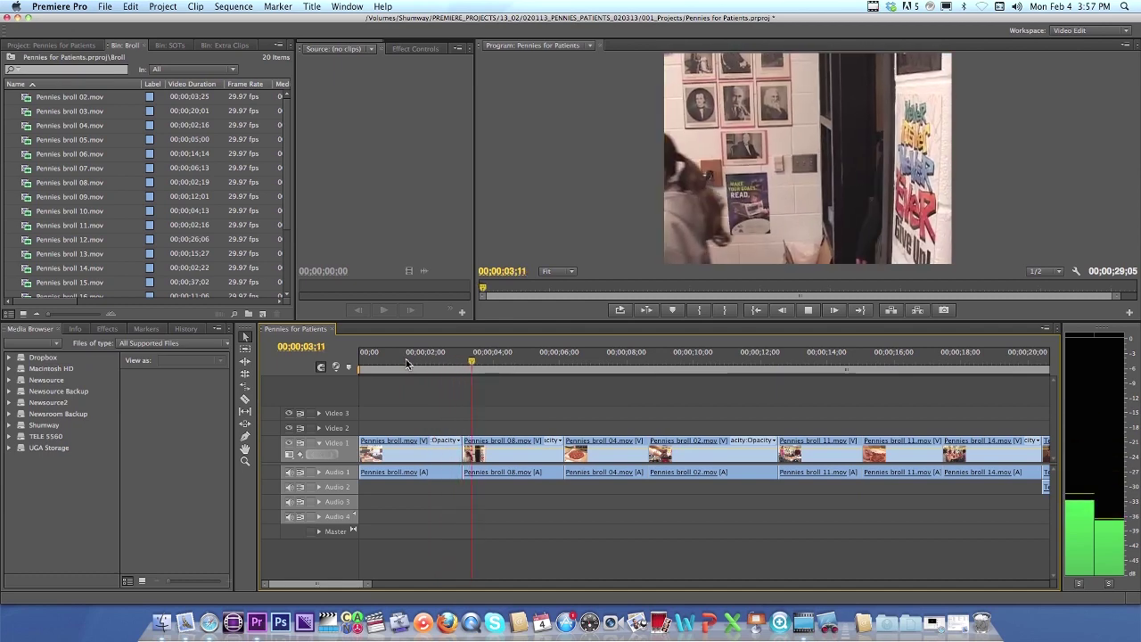
pyautogui.press('space')
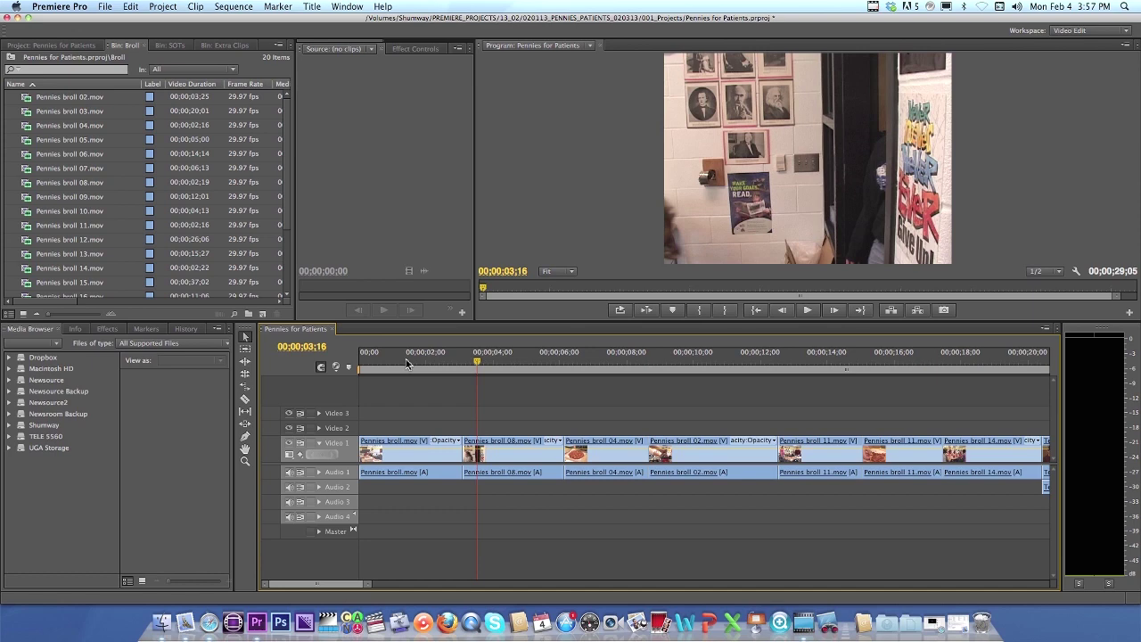
pyautogui.moveTo(477, 361)
pyautogui.mouseDown()
pyautogui.moveTo(574, 368)
pyautogui.moveTo(465, 369)
pyautogui.mouseUp()
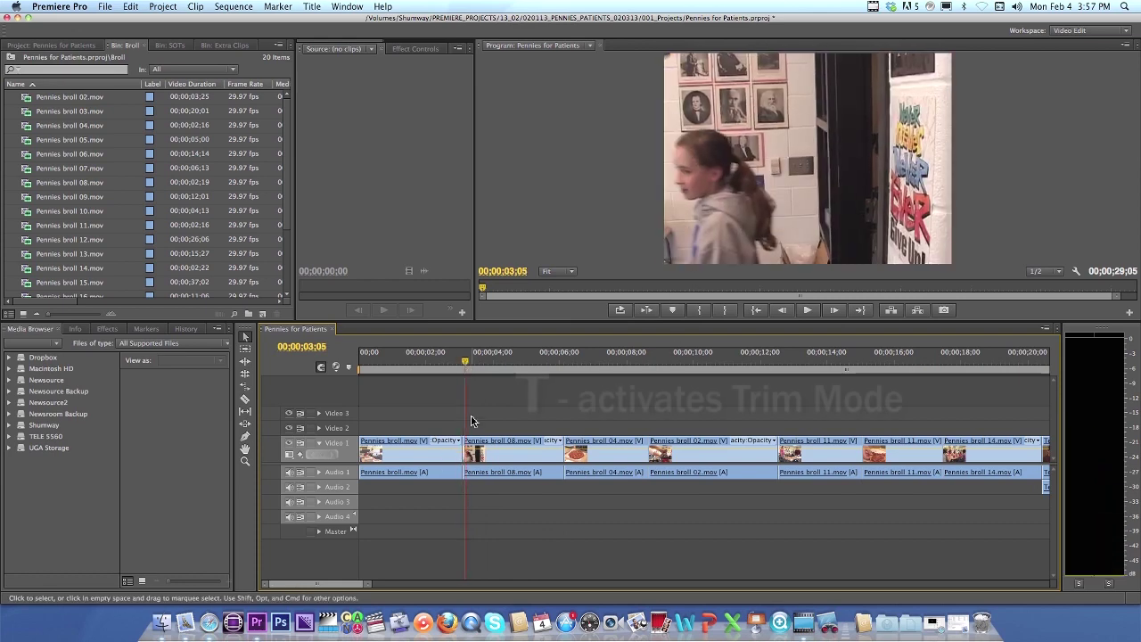
# - Activate trim mode on the first cut and change the trim type to ripple trim the start of Pennies broll 08.mov
pyautogui.press('t')
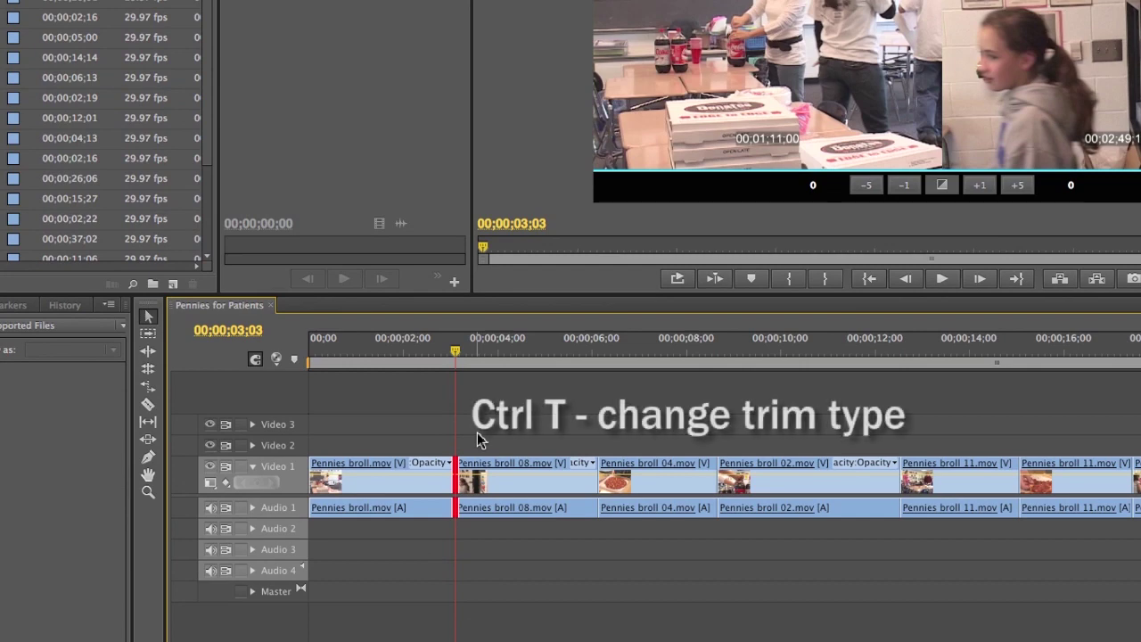
pyautogui.hotkey('ctrl', 't')
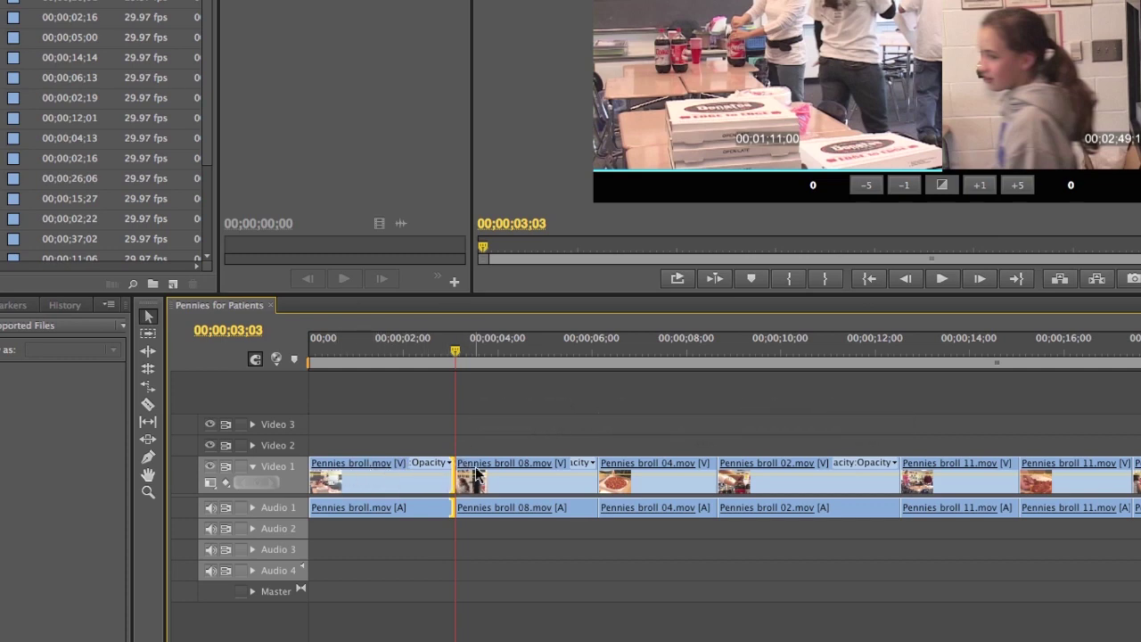
pyautogui.hotkey('ctrl', 't')
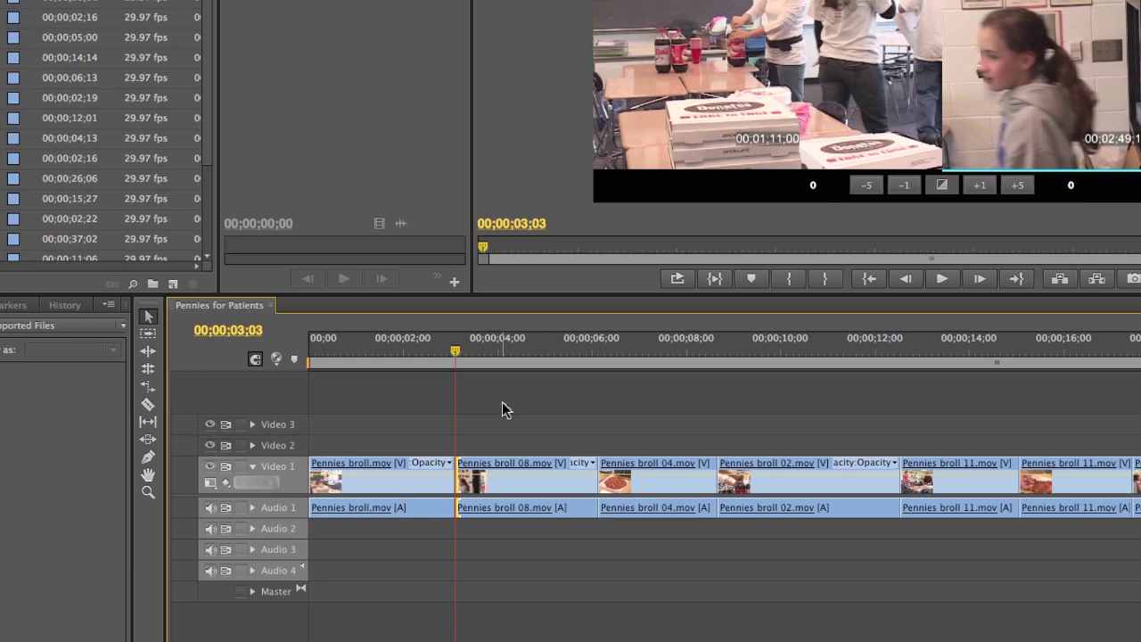
# - Ripple trim the start of Pennies broll 08.mov forward by 15 frames, one frame at a time
pyautogui.hotkey('ctrl', 'Right')
pyautogui.hotkey('ctrl', 'Right')
pyautogui.hotkey('ctrl', 'Right')
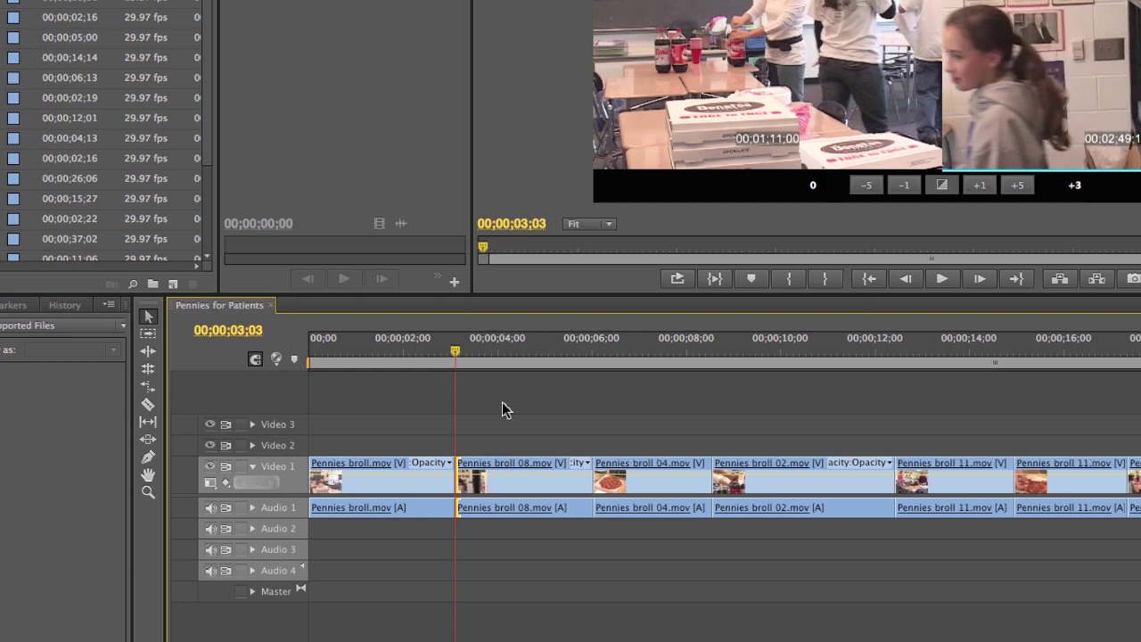
pyautogui.hotkey('ctrl', 'Right')
pyautogui.hotkey('ctrl', 'Right')
pyautogui.hotkey('ctrl', 'Right')
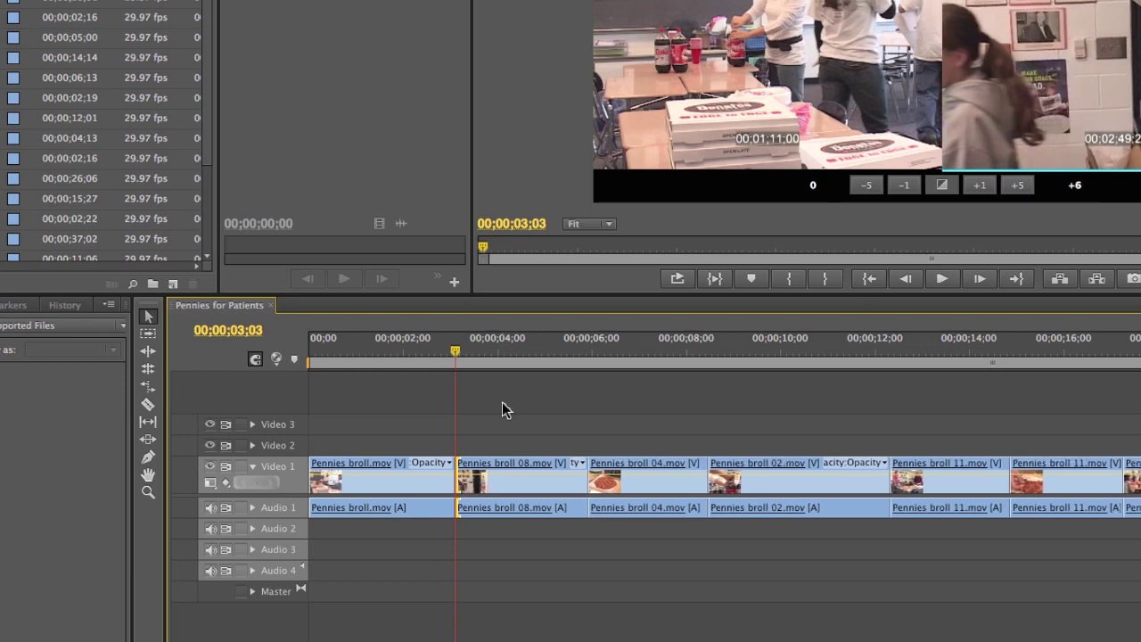
pyautogui.hotkey('ctrl', 'Right')
pyautogui.hotkey('ctrl', 'Right')
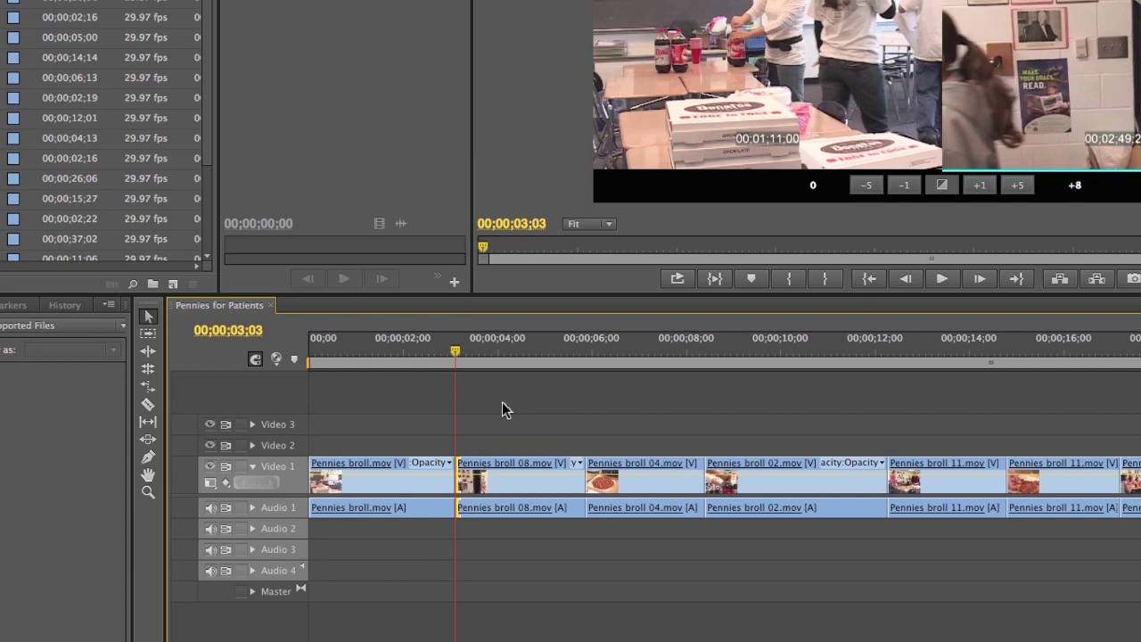
pyautogui.hotkey('ctrl', 'Right')
pyautogui.hotkey('ctrl', 'Right')
pyautogui.hotkey('ctrl', 'Right')
pyautogui.hotkey('ctrl', 'Right')
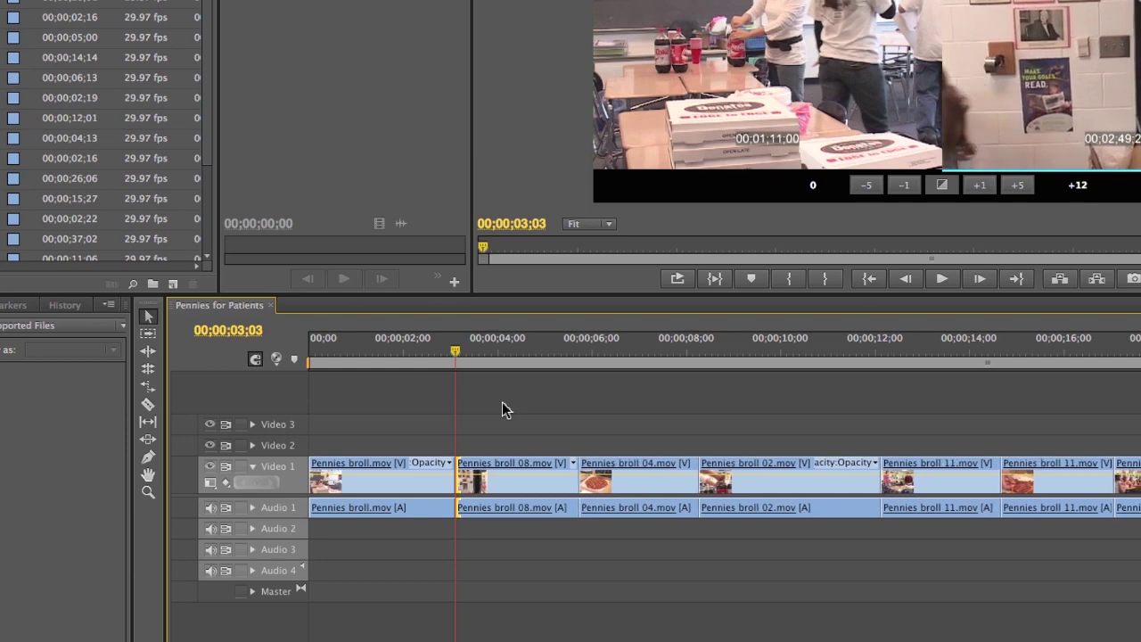
pyautogui.hotkey('ctrl', 'Right')
pyautogui.hotkey('ctrl', 'Right')
pyautogui.hotkey('ctrl', 'Right')
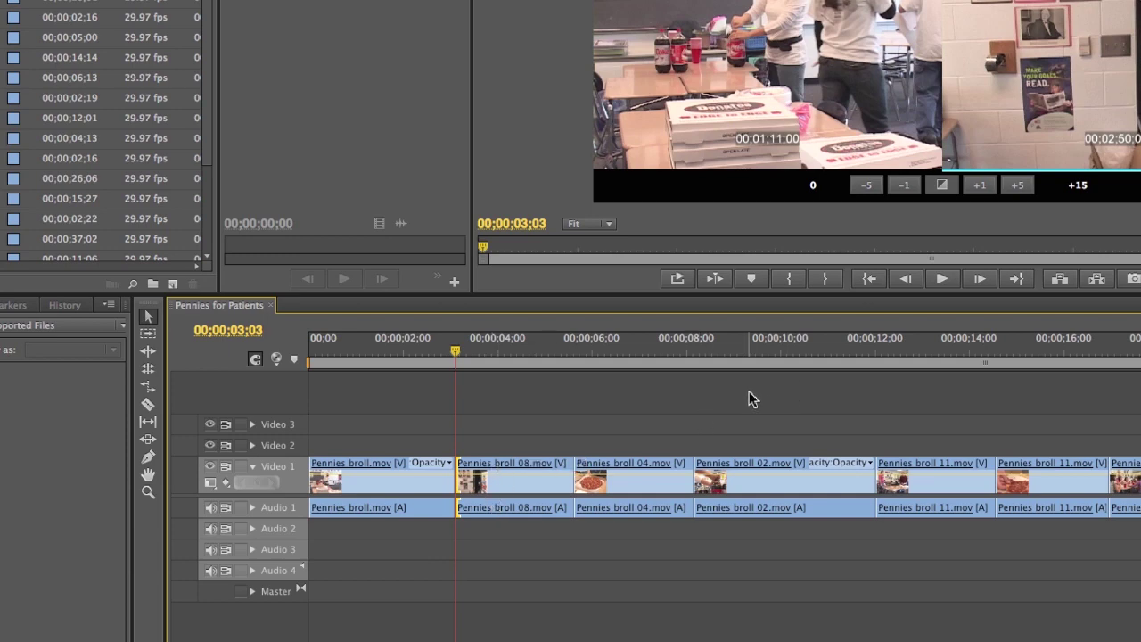
# - Try dynamically trimming the start of Pennies broll 08.mov backward, and undo the trims made at that cut
pyautogui.press('j')
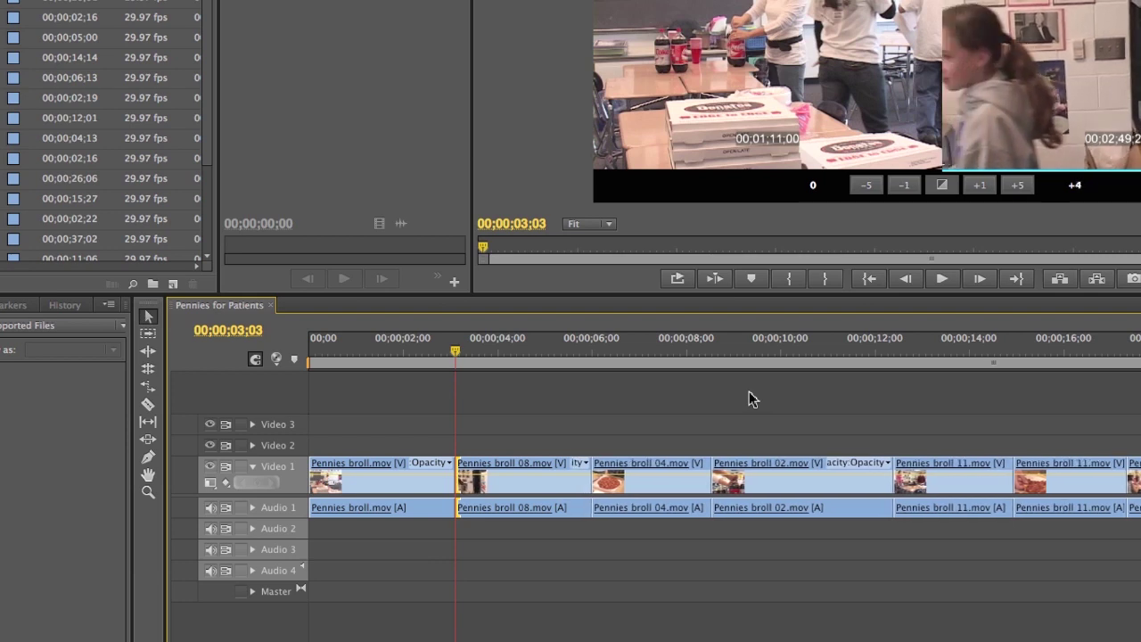
pyautogui.press('z')
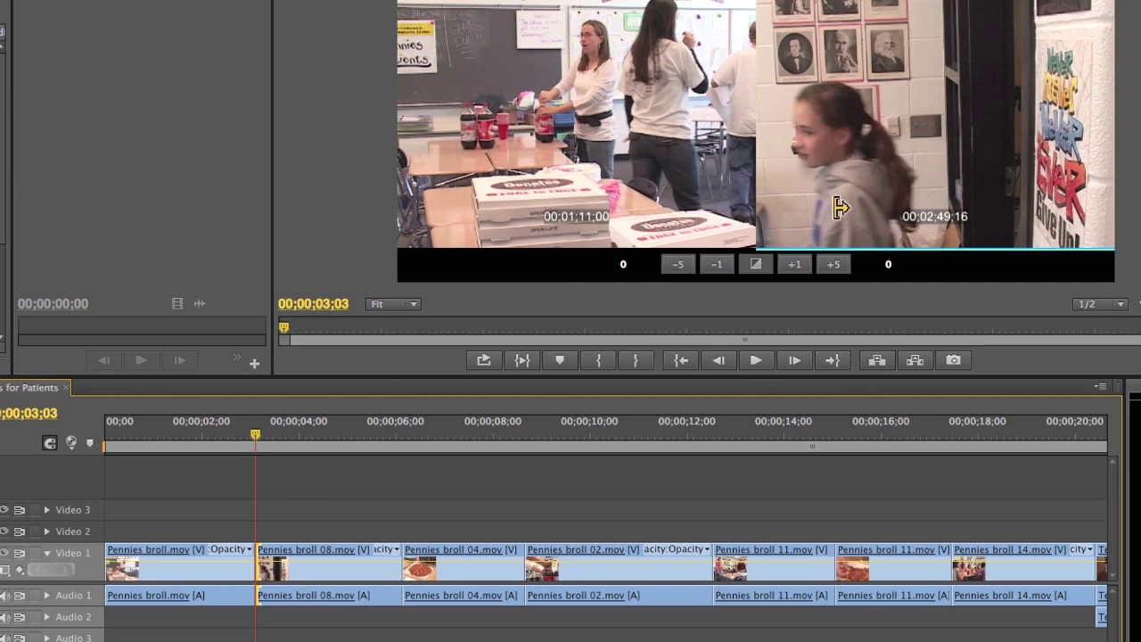
# - Ripple trim the start of Pennies broll 08.mov frame by frame to an offset of +15 frames
pyautogui.hotkey('alt', 'Right')
pyautogui.hotkey('alt', 'Right')
pyautogui.hotkey('alt', 'Right')
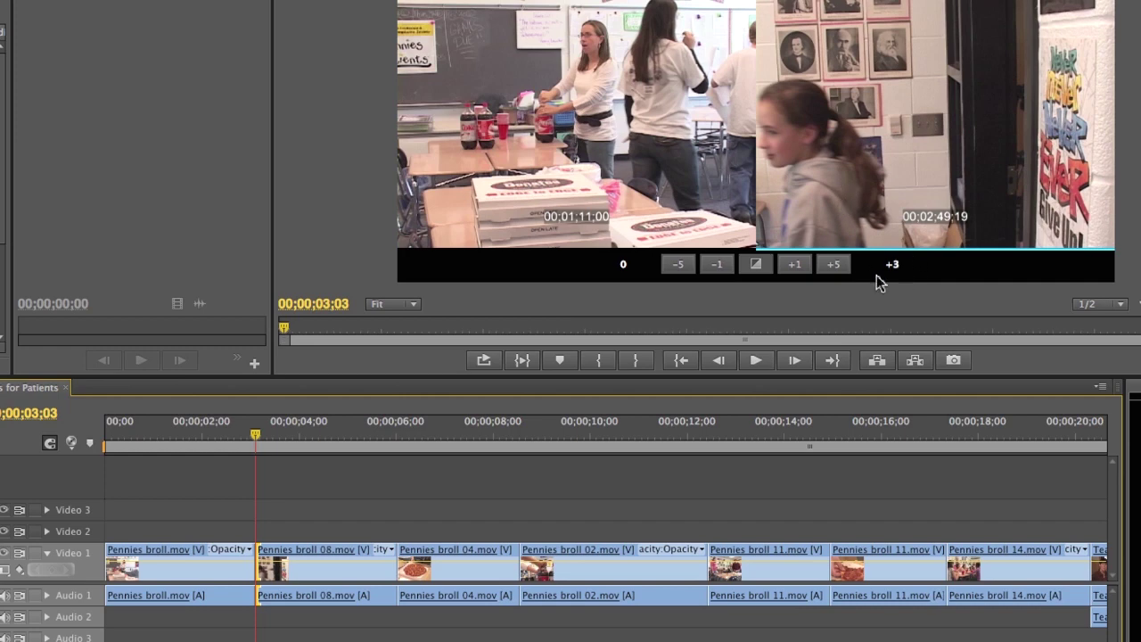
pyautogui.hotkey('alt', 'Right')
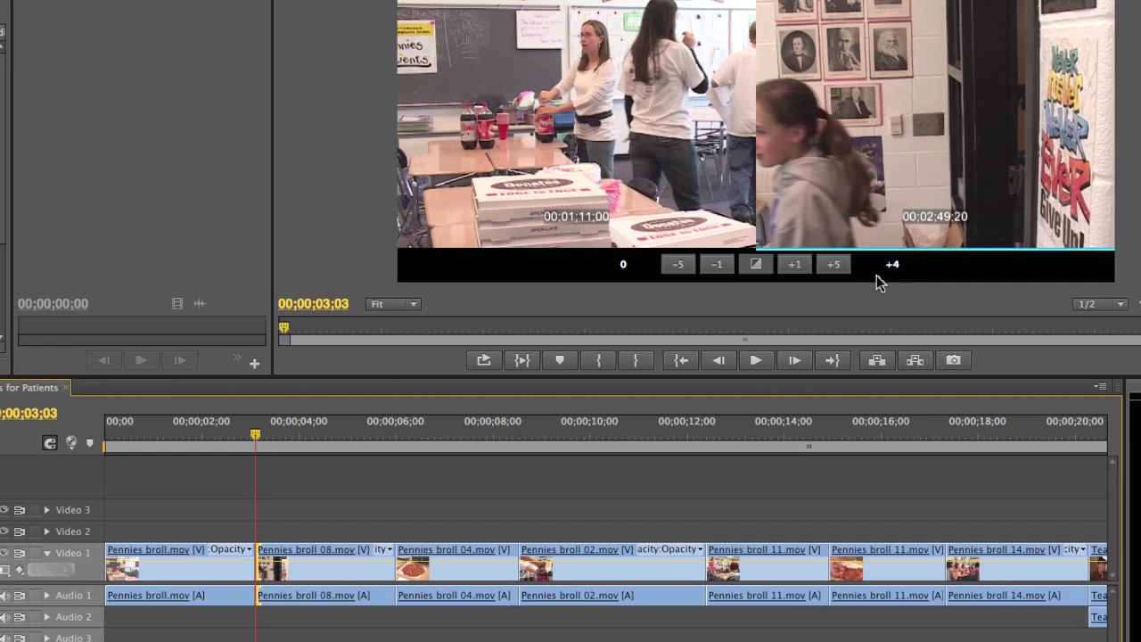
pyautogui.hotkey('alt', 'Right')
pyautogui.hotkey('alt', 'Right')
pyautogui.hotkey('alt', 'Right')
pyautogui.hotkey('alt', 'Right')
pyautogui.hotkey('alt', 'Right')
pyautogui.hotkey('alt', 'Right')
pyautogui.hotkey('alt', 'Right')
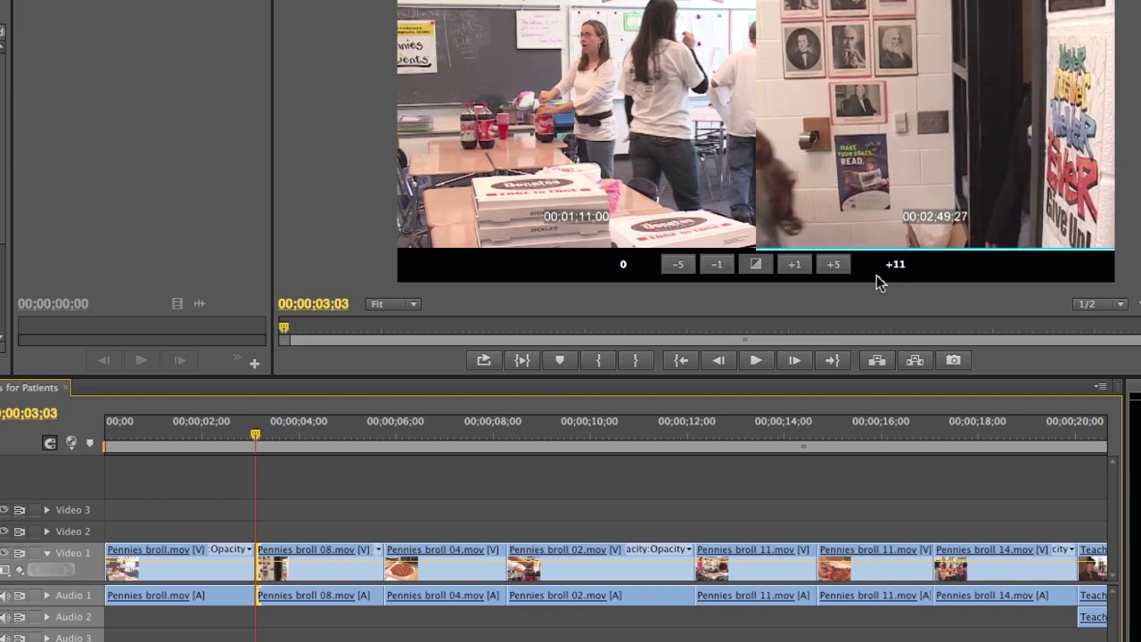
pyautogui.hotkey('alt', 'Right')
pyautogui.hotkey('alt', 'Right')
pyautogui.hotkey('alt', 'Right')
pyautogui.hotkey('alt', 'Right')
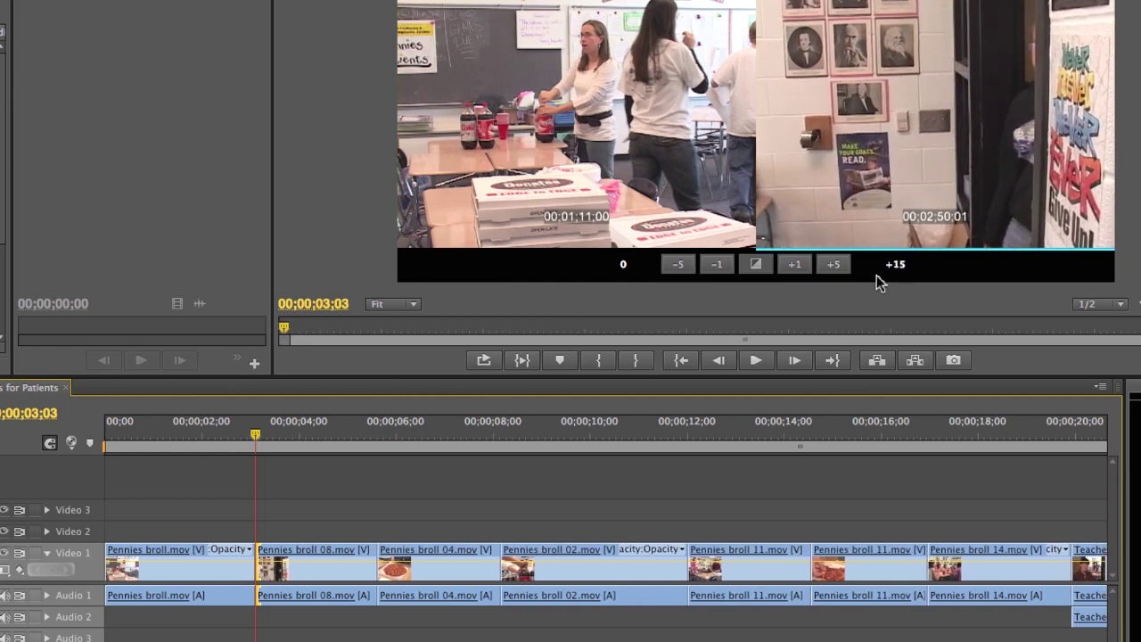
pyautogui.hotkey('alt', 'Right')
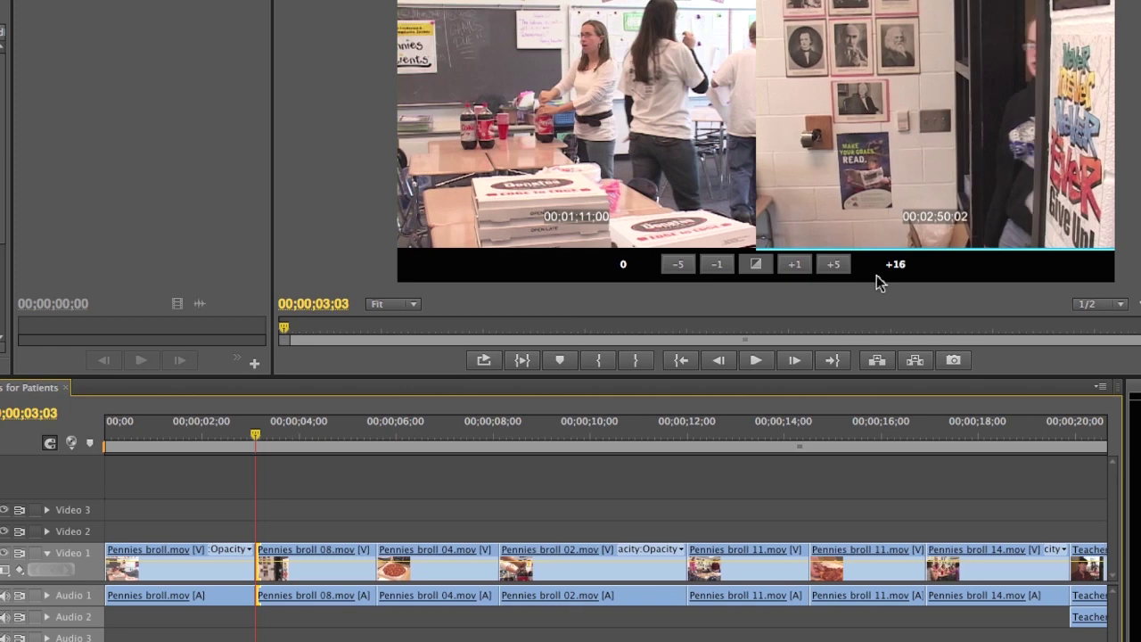
pyautogui.hotkey('alt', 'Left')
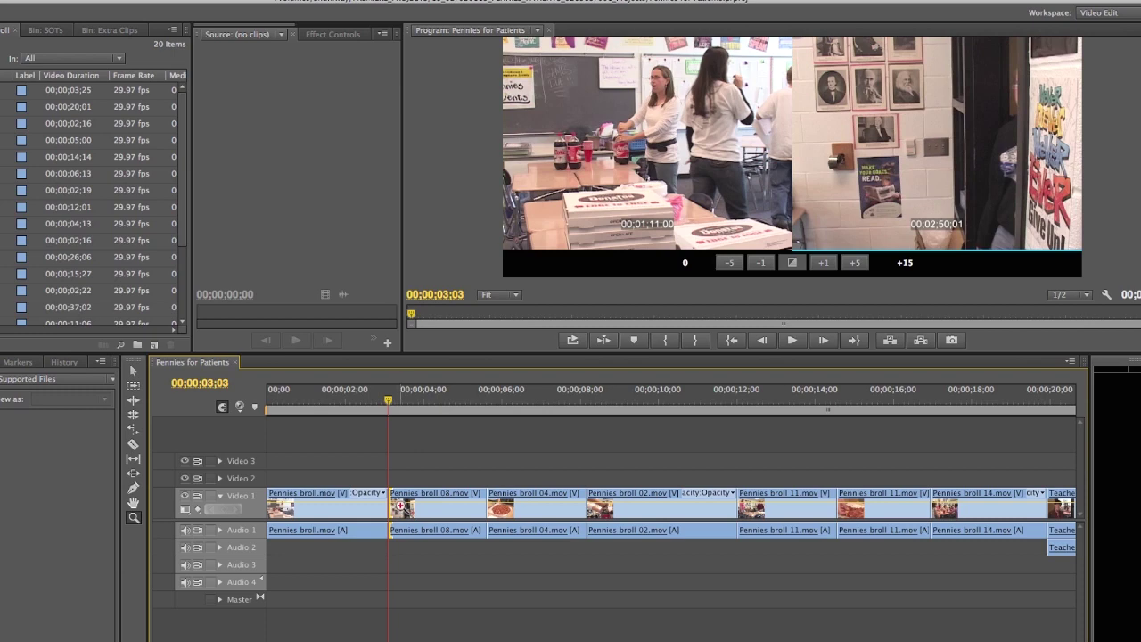
# - Ripple trim the start of Pennies broll 08.mov earlier, frame by frame, to a total offset of -22 frames
pyautogui.press('alt')
pyautogui.hotkey('alt', 'Left')
pyautogui.hotkey('alt', 'Left')
pyautogui.hotkey('alt', 'Left')
pyautogui.hotkey('alt', 'Left')
pyautogui.hotkey('alt', 'Left')
pyautogui.hotkey('alt', 'Left')
pyautogui.hotkey('alt', 'Left')
pyautogui.hotkey('alt', 'Left')
pyautogui.hotkey('alt', 'Left')
pyautogui.hotkey('alt', 'Left')
pyautogui.hotkey('alt', 'Left')
pyautogui.hotkey('alt', 'Left')
pyautogui.hotkey('alt', 'Left')
pyautogui.hotkey('alt', 'Left')
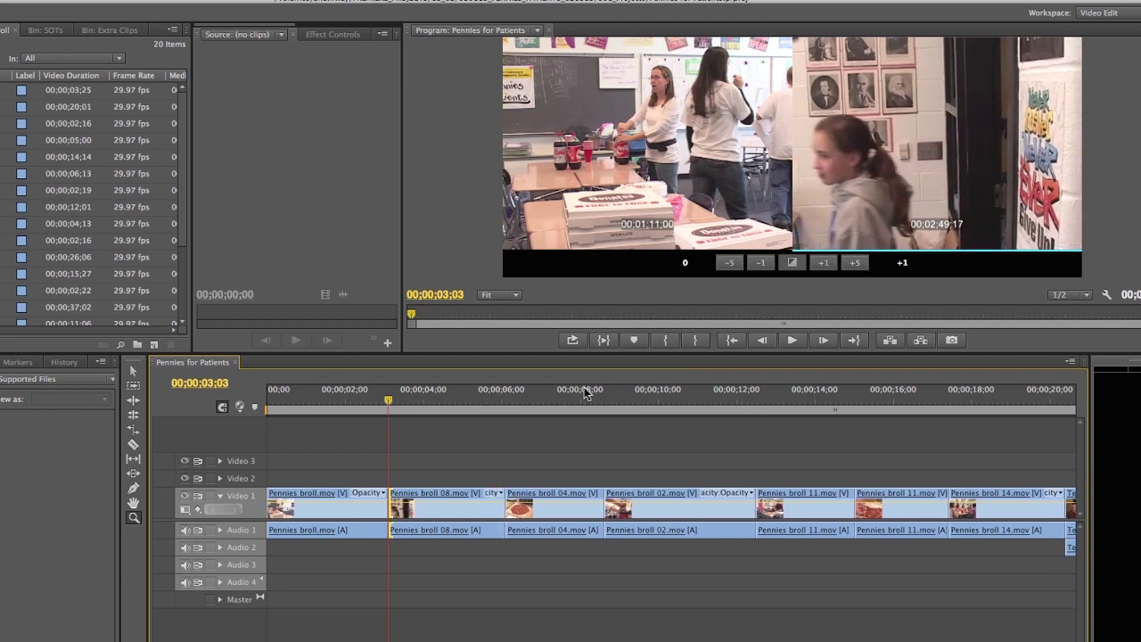
pyautogui.hotkey('alt', 'Left')
pyautogui.hotkey('alt', 'Left')
pyautogui.hotkey('alt', 'Left')
pyautogui.hotkey('alt', 'Left')
pyautogui.hotkey('alt', 'Left')
pyautogui.hotkey('alt', 'Left')
pyautogui.hotkey('alt', 'Left')
pyautogui.hotkey('alt', 'Left')
pyautogui.hotkey('alt', 'Left')
pyautogui.hotkey('alt', 'Left')
pyautogui.hotkey('alt', 'Left')
pyautogui.hotkey('alt', 'Left')
pyautogui.hotkey('alt', 'Left')
pyautogui.hotkey('alt', 'Left')
pyautogui.hotkey('alt', 'Left')
pyautogui.hotkey('alt', 'Left')
pyautogui.hotkey('alt', 'Left')
pyautogui.hotkey('alt', 'Left')
pyautogui.hotkey('alt', 'Left')
pyautogui.hotkey('alt', 'Left')
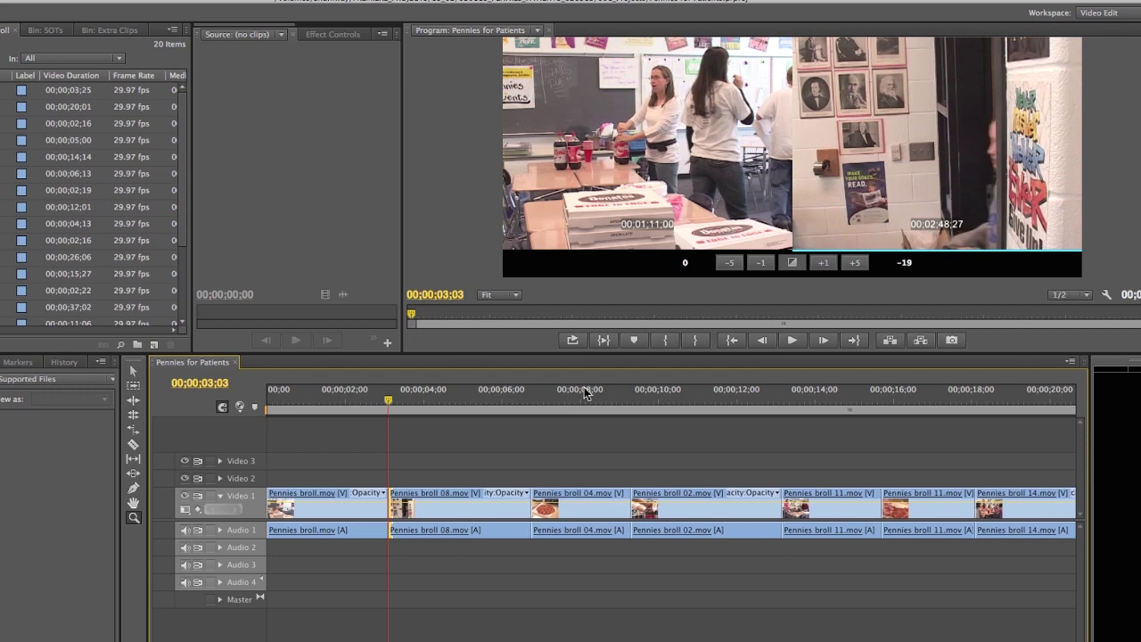
pyautogui.hotkey('alt', 'Left')
pyautogui.hotkey('alt', 'Left')
pyautogui.hotkey('alt', 'Left')
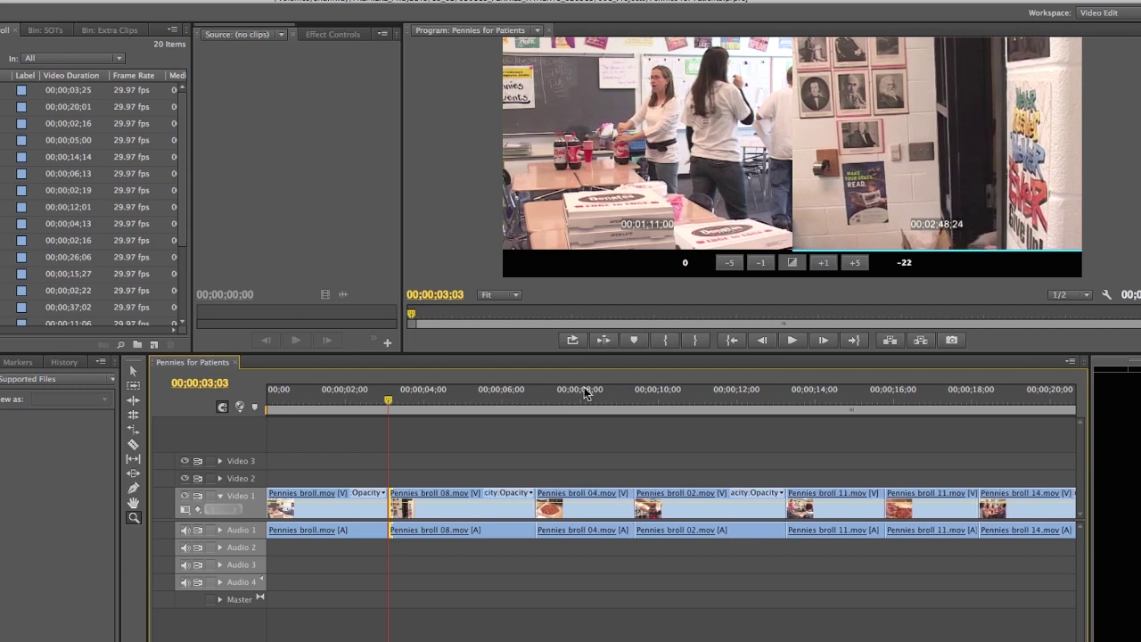
# - Play the sequence from before the first cut through Pennies broll 08.mov to review the trimmed edit
pyautogui.moveTo(389, 403); pyautogui.dragTo(366, 399)
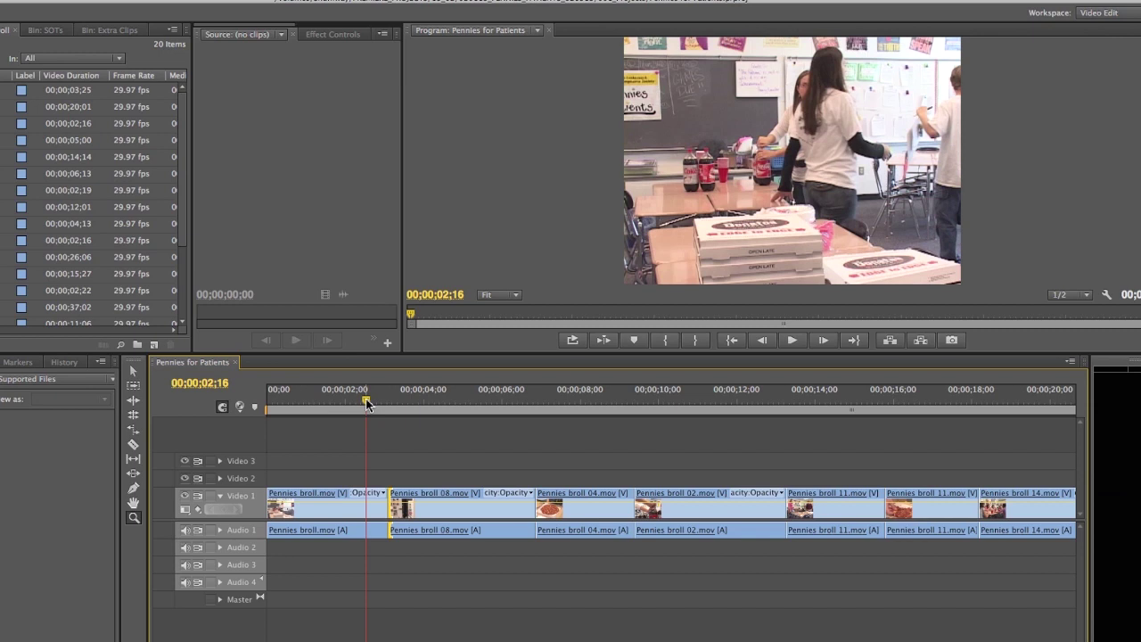
pyautogui.moveTo(363, 403); pyautogui.dragTo(322, 395)
pyautogui.press('space')
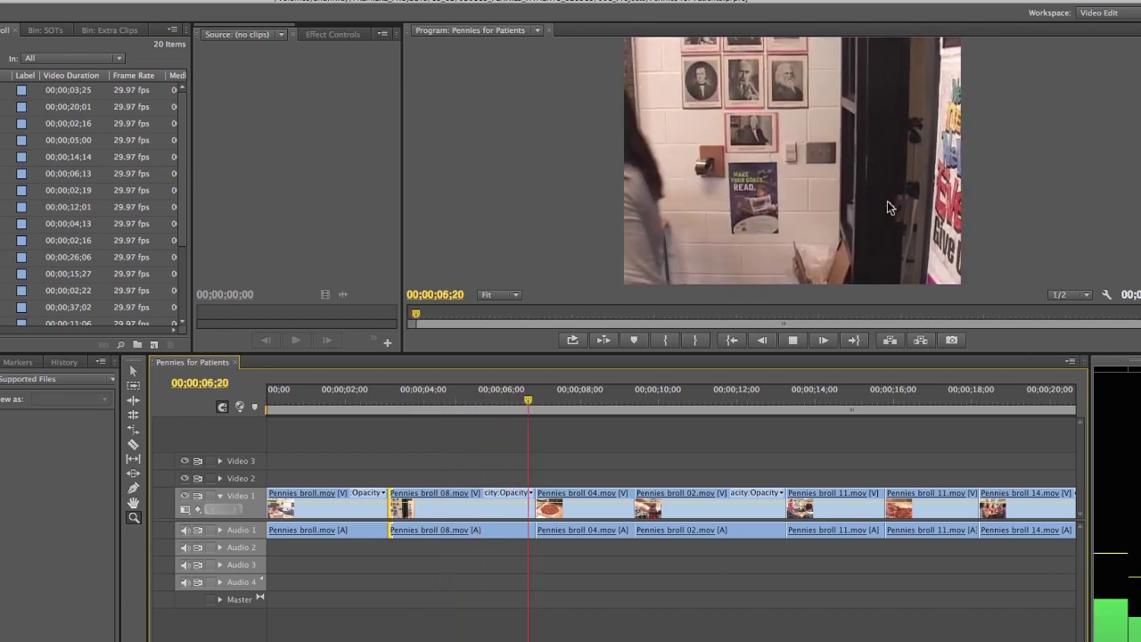
pyautogui.press('space')
pyautogui.moveTo(536, 399); pyautogui.dragTo(539, 403)
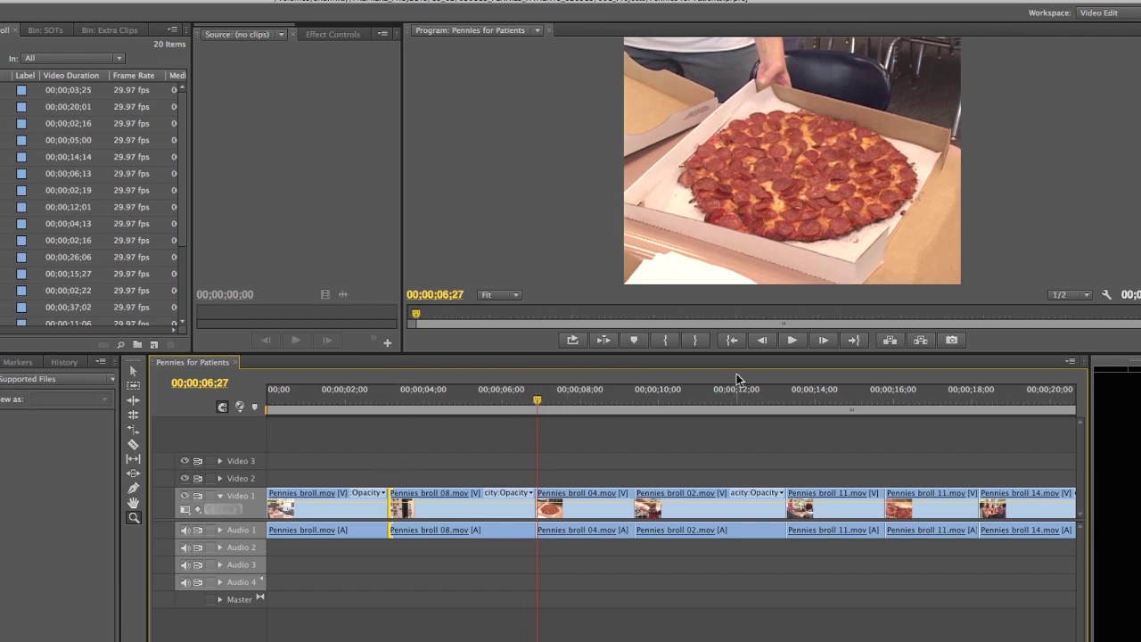
pyautogui.moveTo(536, 403); pyautogui.dragTo(356, 410)
pyautogui.press('space')
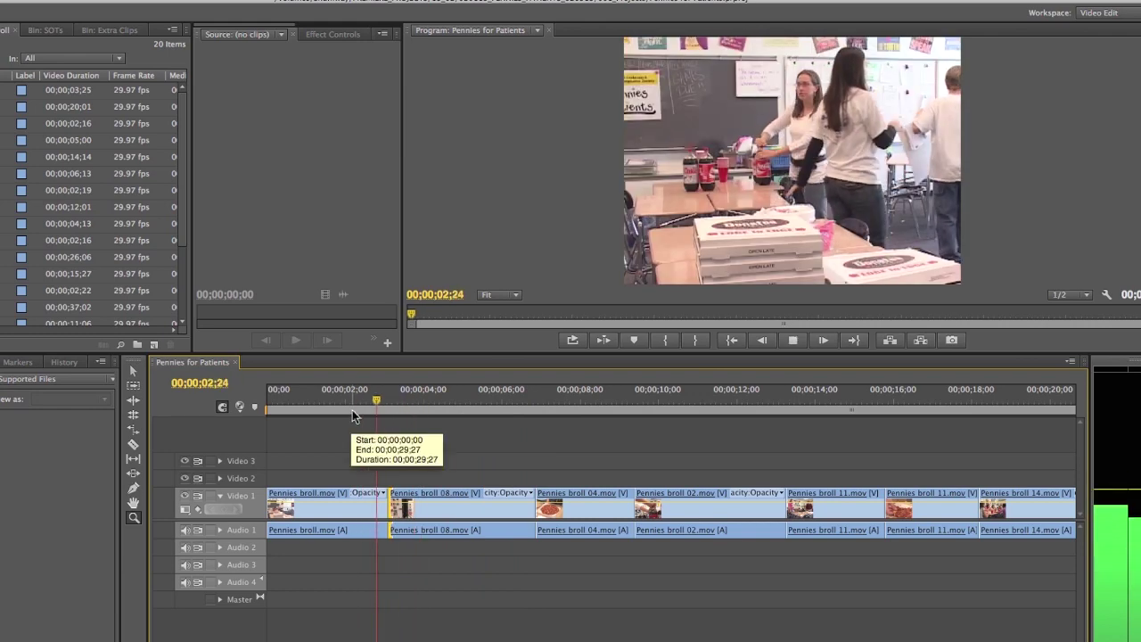
pyautogui.click(449, 410)
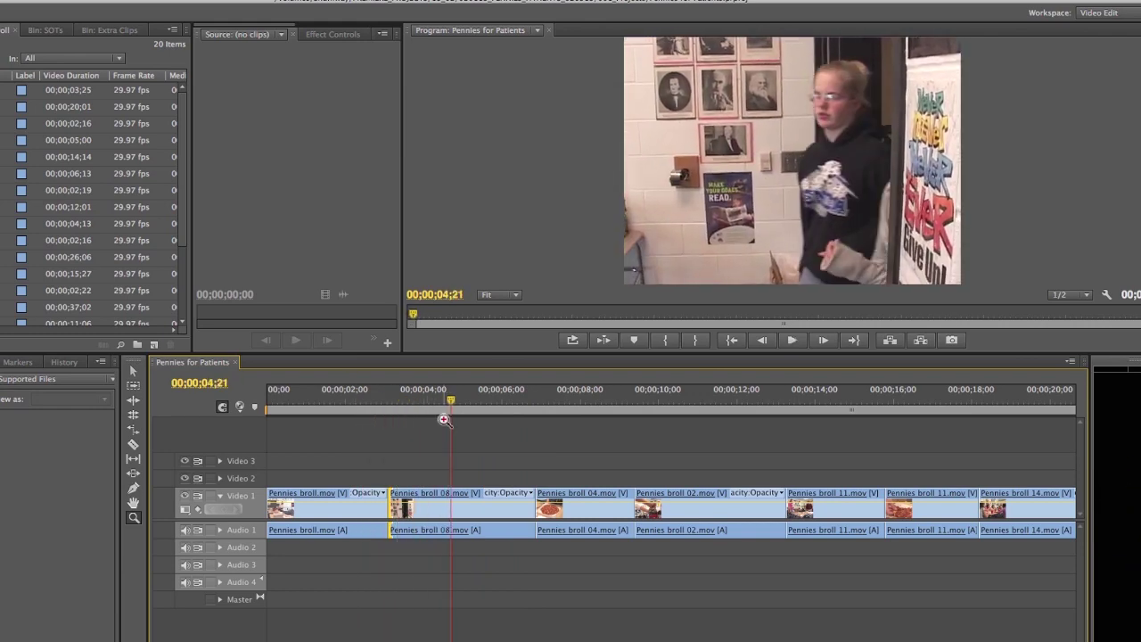
pyautogui.moveTo(452, 411); pyautogui.dragTo(454, 460)
# - Go to the cut between Pennies broll 04.mov and Pennies broll 02.mov and ripple extend the end of 04 by about 55 frames in large increments
pyautogui.press('Down')
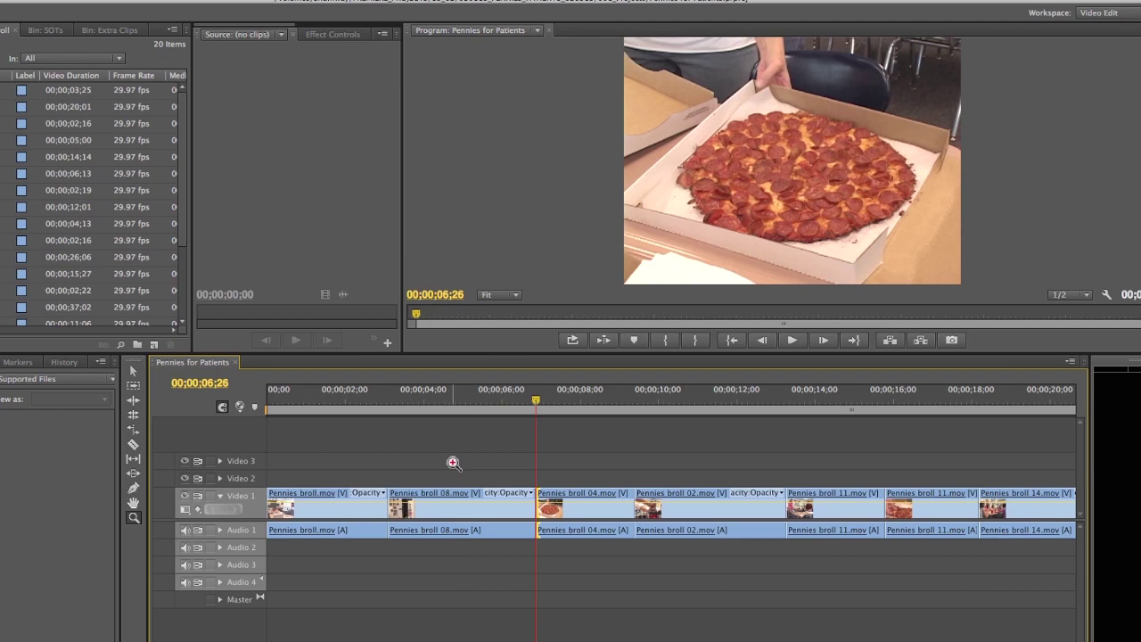
pyautogui.press('Up')
pyautogui.press('Down')
pyautogui.press('Down')
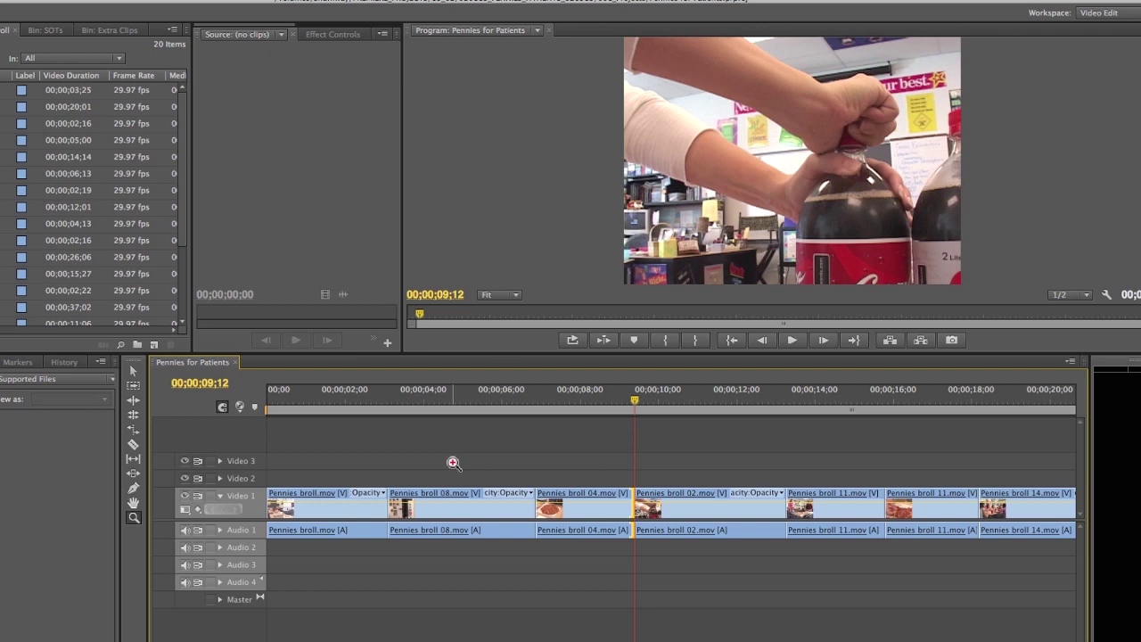
pyautogui.hotkey('alt', 'shift', 'Right')
pyautogui.hotkey('alt', 'shift', 'Right')
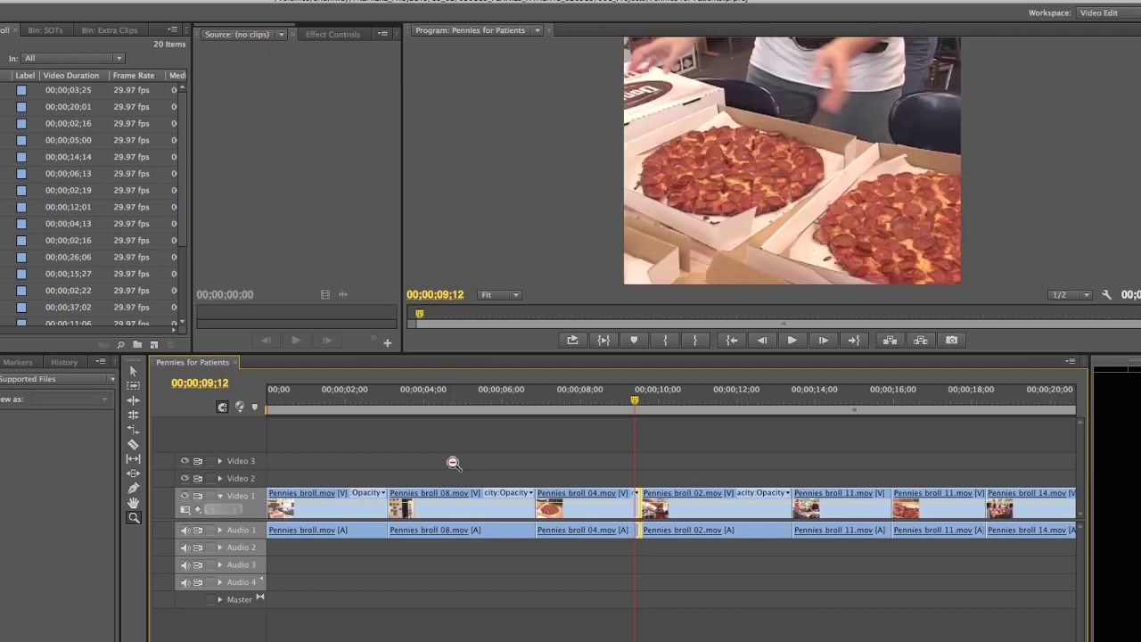
pyautogui.hotkey('alt', 'shift', 'Right')
pyautogui.hotkey('alt', 'shift', 'Right')
pyautogui.hotkey('alt', 'shift', 'Right')
pyautogui.hotkey('alt', 'shift', 'Right')
pyautogui.hotkey('alt', 'shift', 'Right')
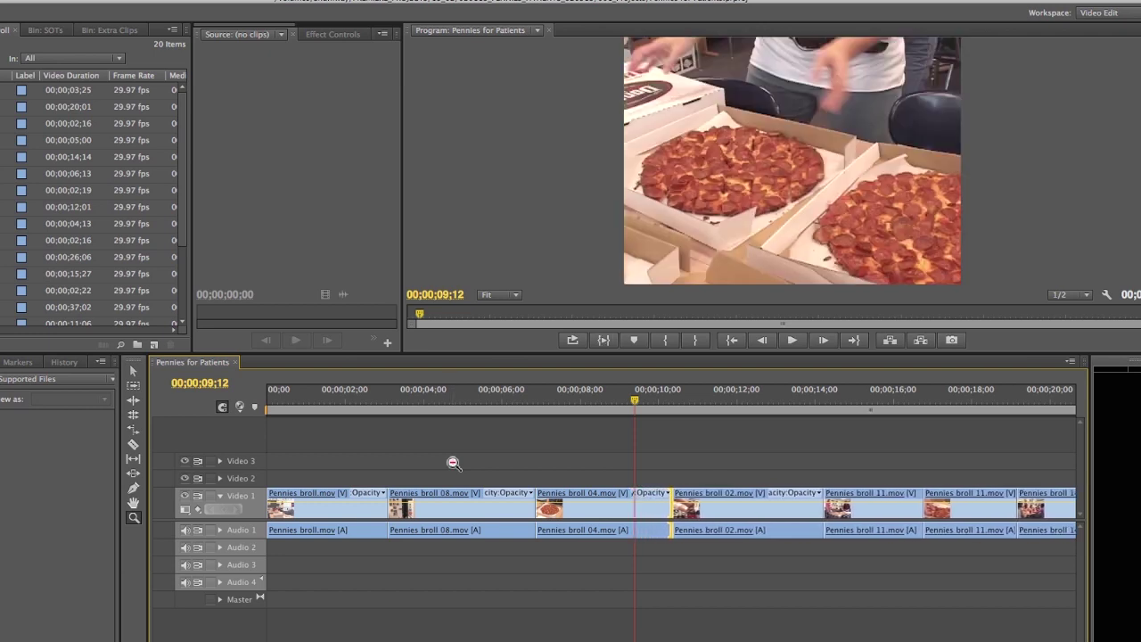
pyautogui.hotkey('alt', 'shift', 'Right')
pyautogui.hotkey('alt', 'shift', 'Right')
pyautogui.hotkey('alt', 'shift', 'Right')
pyautogui.hotkey('alt', 'shift', 'Right')
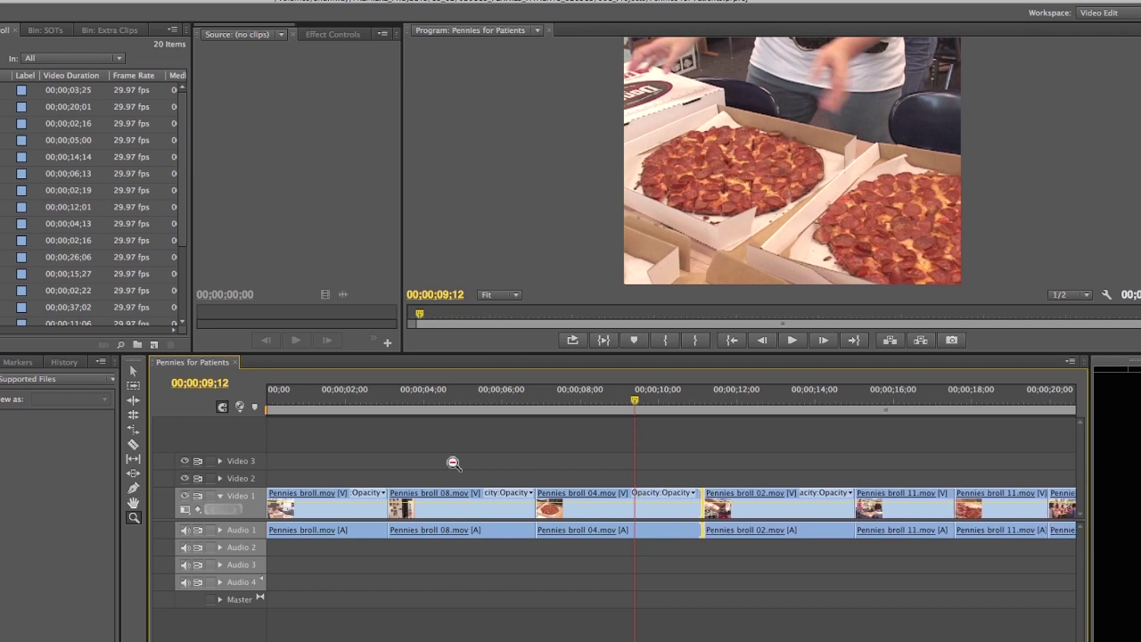